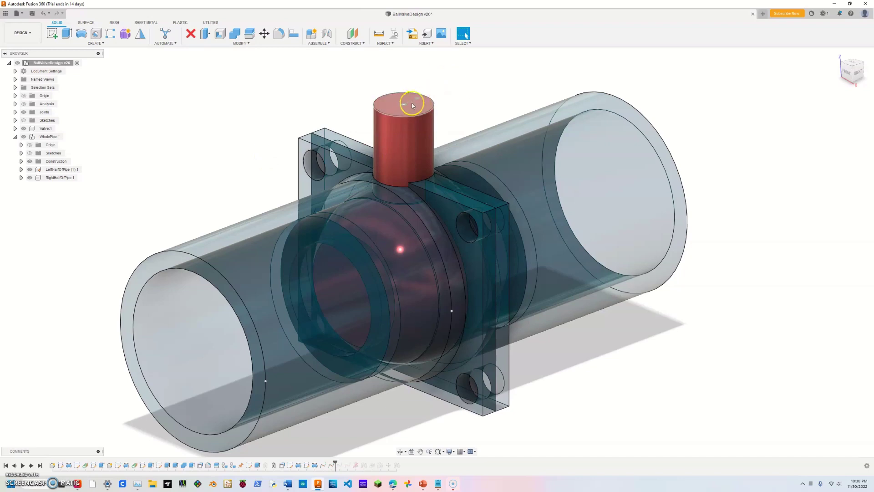
Turn the red valve by its stem and examine how the ball moves inside the transparent pipe
mouse_move(269, 143)
shift+middle_down()
mouse_move(299, 133)
mouse_move(272, 144)
shift+middle_up()
drag(387, 140, 423, 134)
click(347, 124)
mouse_move(347, 125)
shift+middle_down()
mouse_move(370, 109)
mouse_move(342, 131)
shift+middle_up()
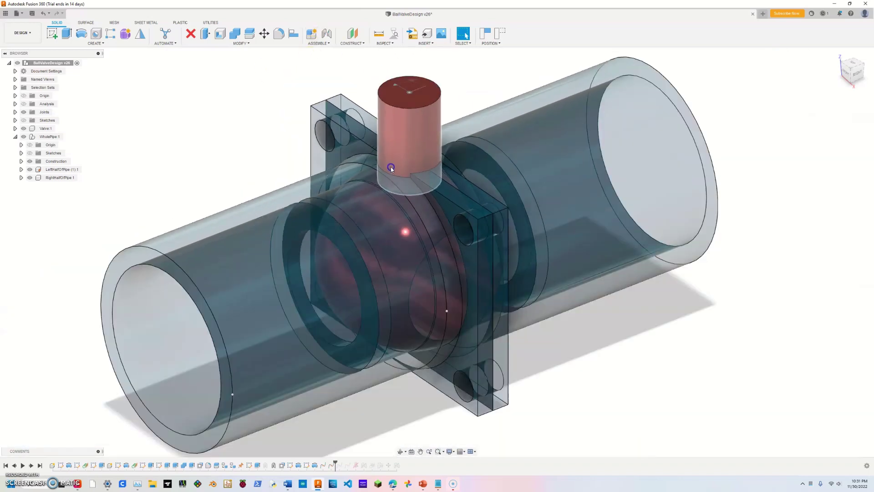
scroll(381, 161, up, 5)
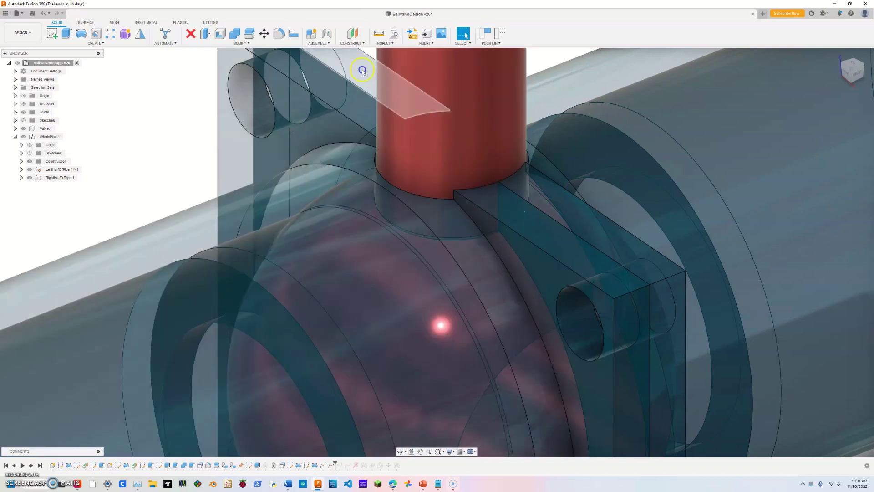
shift+middle_drag(259, 164, 206, 143)
scroll(205, 143, down, 1)
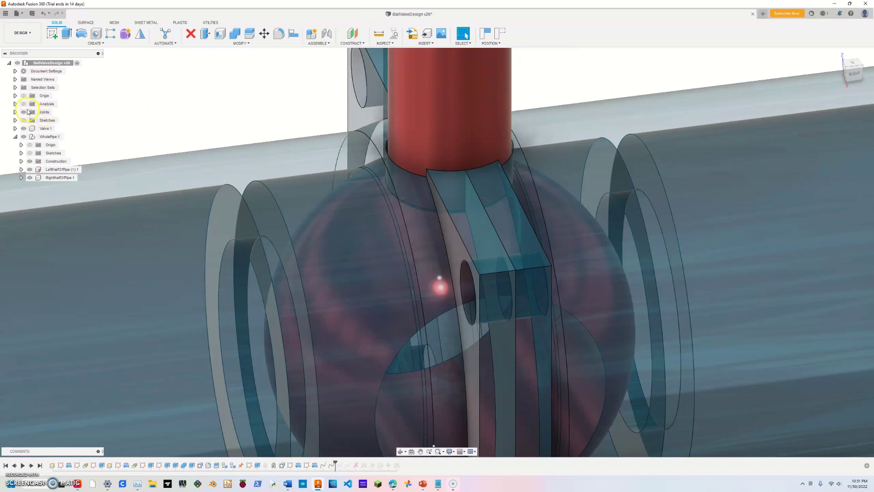
Turn on the section analysis, inspect the ring face inside the pipe beside the ball, and hide the section again
click(23, 104)
shift+drag(203, 109, 193, 106)
shift+middle_drag(193, 106, 187, 109)
scroll(378, 245, up, 2)
shift+middle_drag(339, 235, 363, 197)
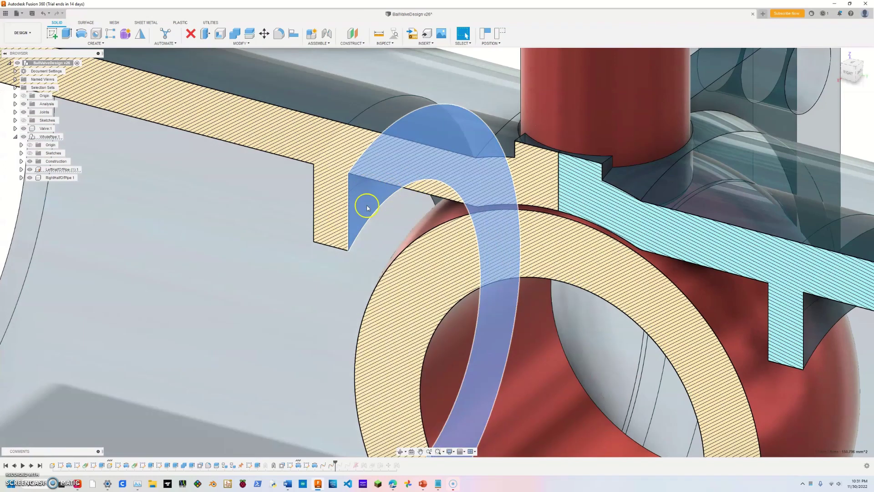
click(368, 208)
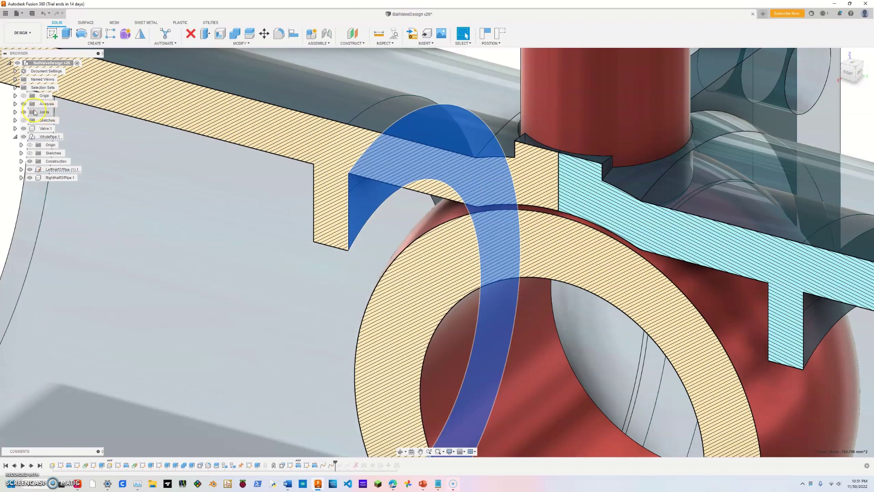
click(24, 105)
scroll(298, 137, down, 4)
shift+middle_drag(315, 116, 381, 114)
shift+middle_drag(453, 82, 308, 131)
scroll(308, 130, down, 2)
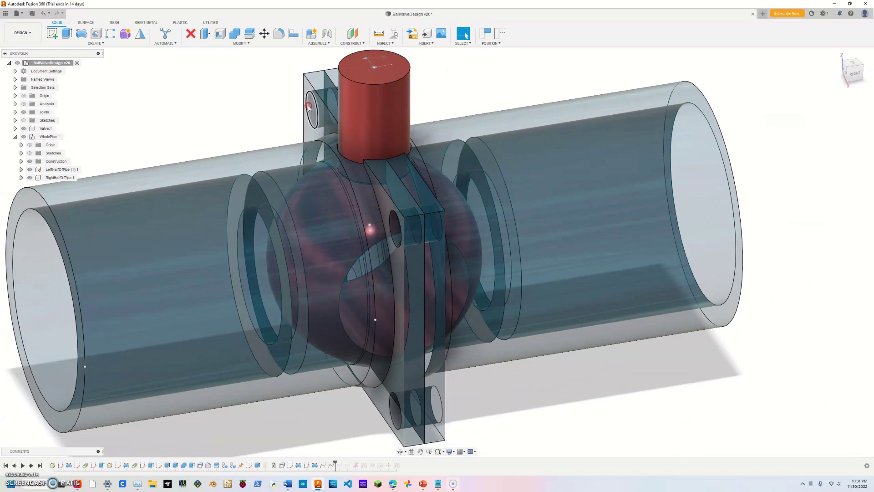
Open the design parameters and set the VavleSize user parameter to 40 mm
text(schange)
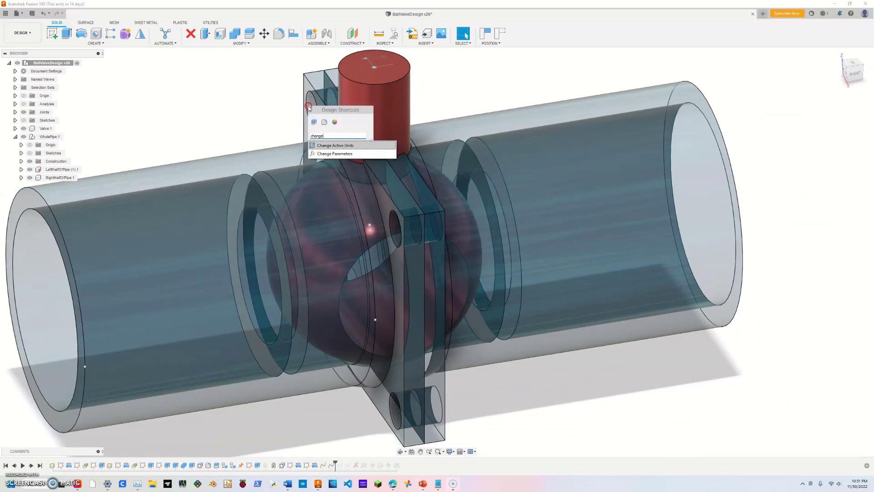
key(Down)
key(Return)
scroll(308, 111, down, 2)
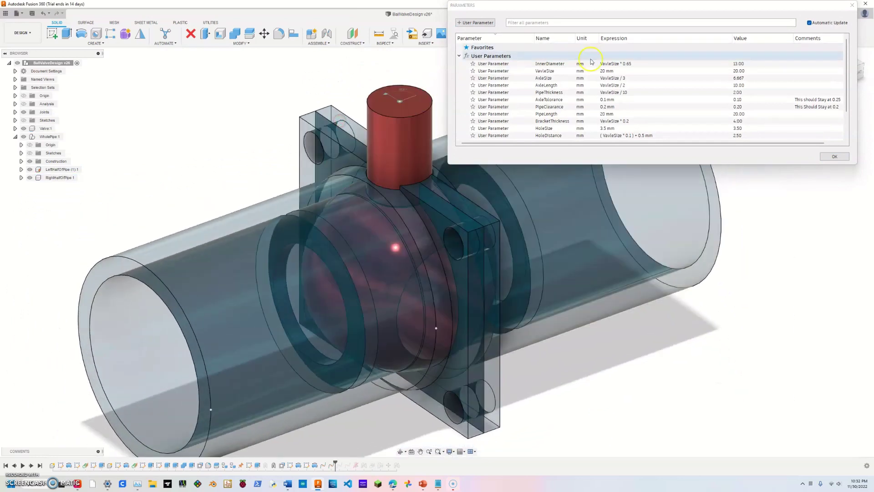
click(630, 70)
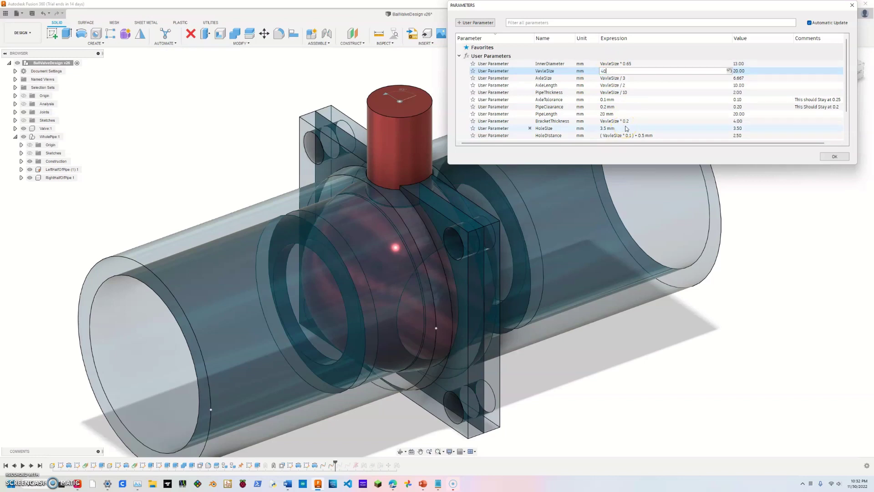
key(Return)
scroll(478, 228, down, 4)
shift+middle_drag(371, 220, 417, 196)
Set the VavleSize user parameter to 100 mm and view the resized valve
click(627, 70)
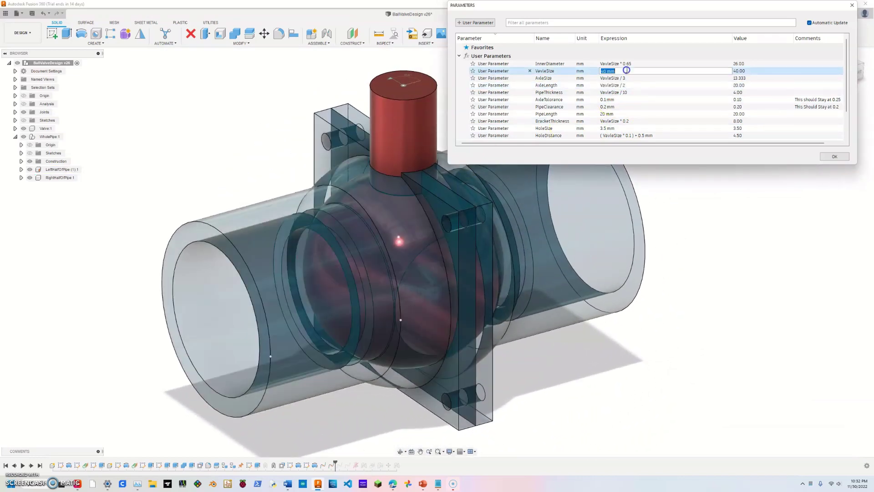
key(Return)
scroll(396, 209, down, 5)
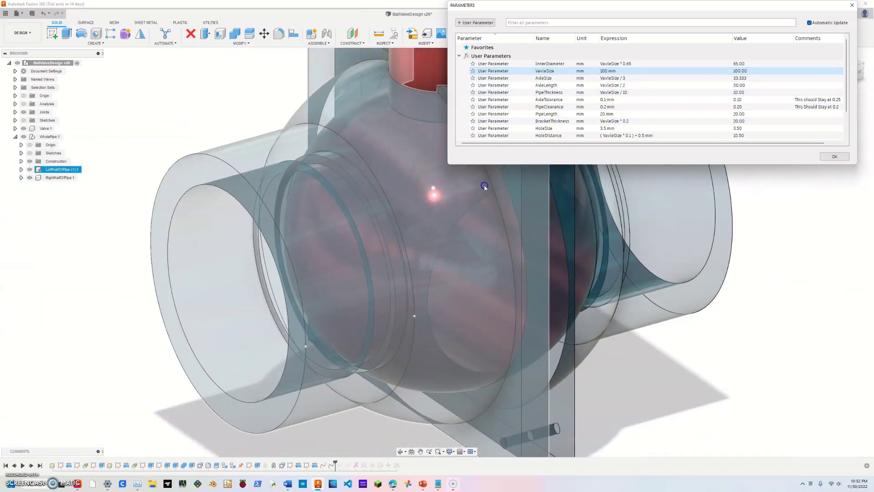
shift+middle_drag(390, 217, 415, 186)
Set the VavleSize user parameter to 150 mm
click(647, 72)
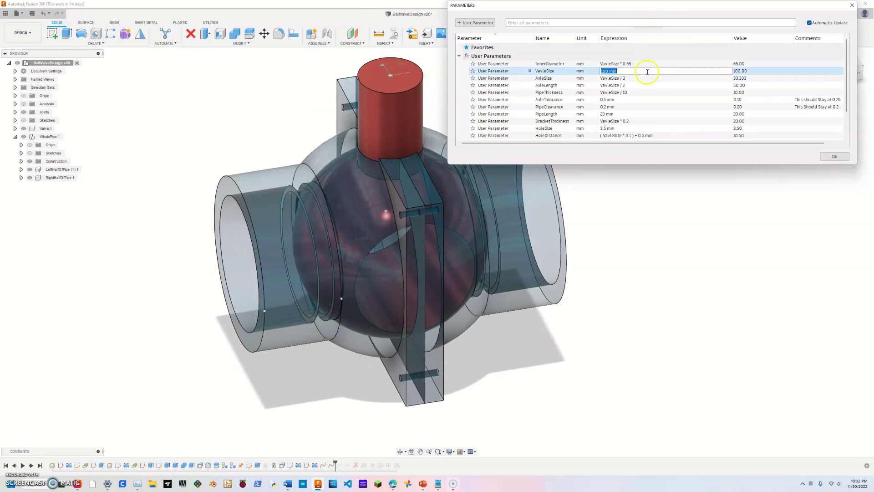
text(150)
key(Return)
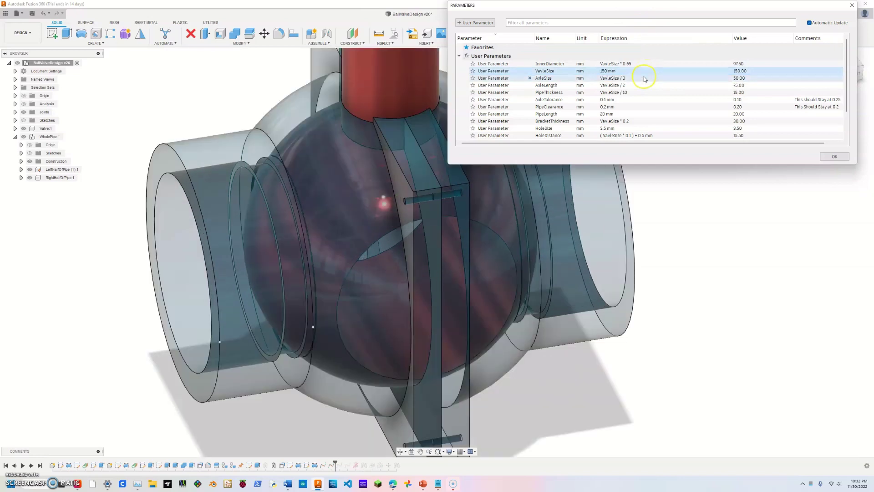
Set the VavleSize user parameter to 200 mm and view the model from another angle
click(630, 85)
click(633, 72)
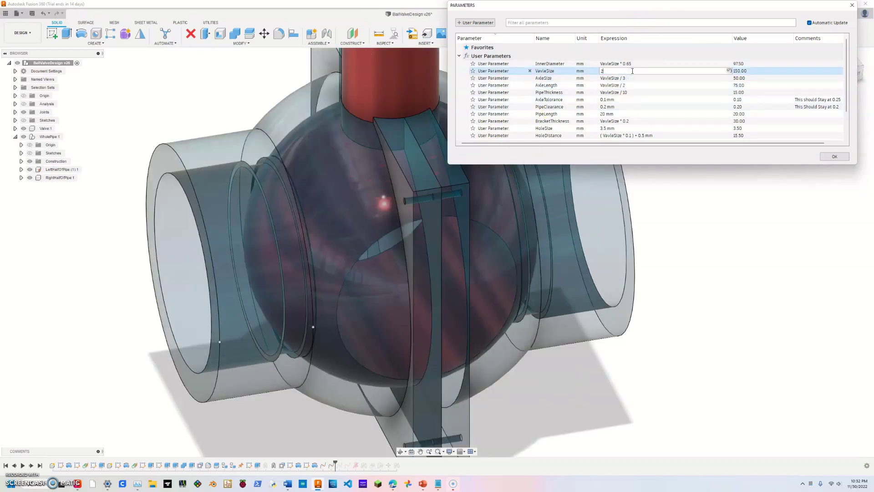
text(200)
key(Return)
shift+middle_drag(456, 191, 425, 173)
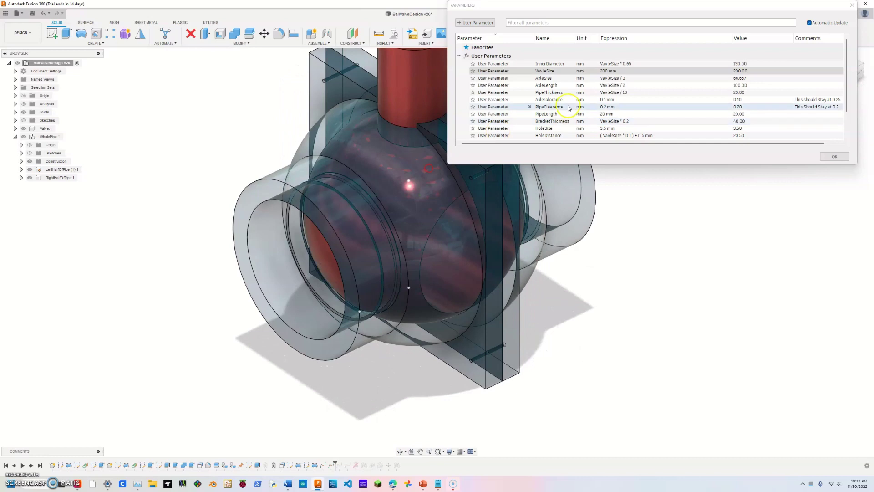
Set the VavleSize user parameter to 20 mm and close the parameters dialog
click(618, 85)
click(621, 71)
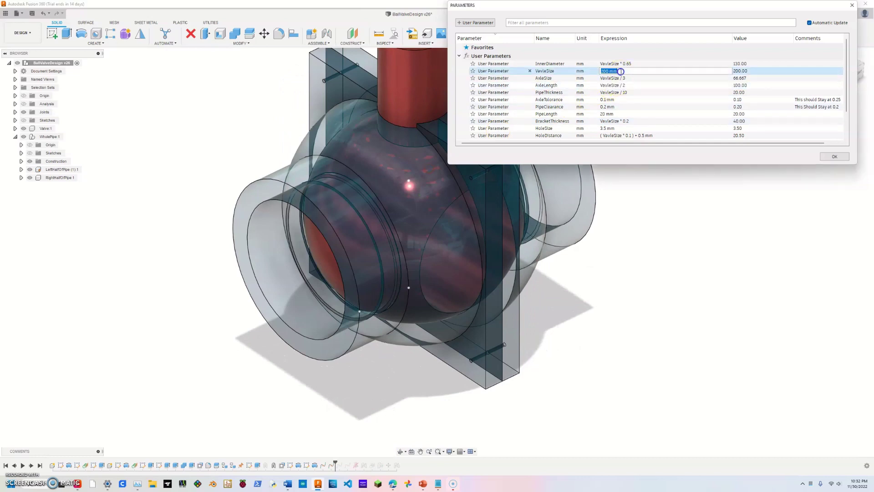
text(20)
key(Return)
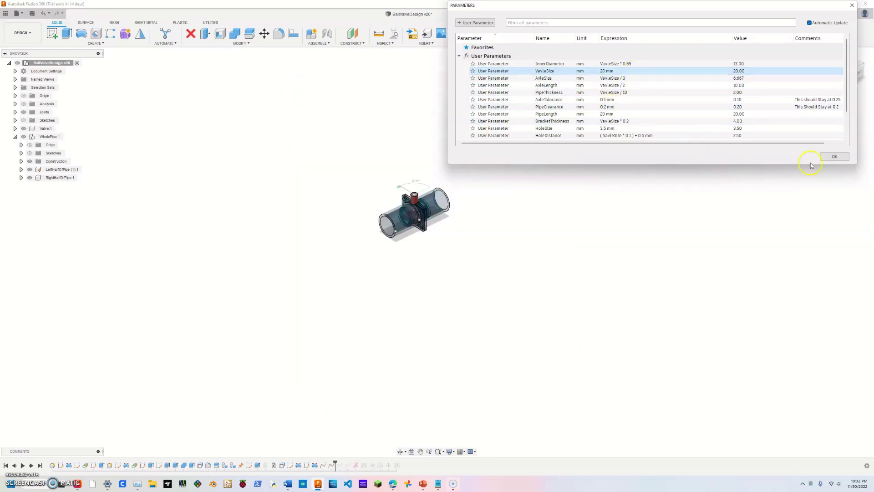
click(835, 156)
scroll(424, 221, up, 6)
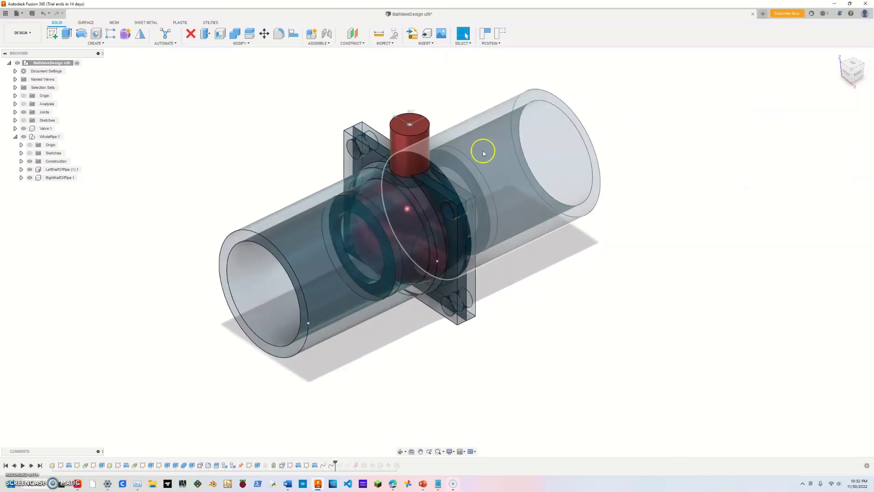
scroll(392, 156, up, 6)
scroll(389, 139, down, 3)
middle_drag(413, 105, 402, 147)
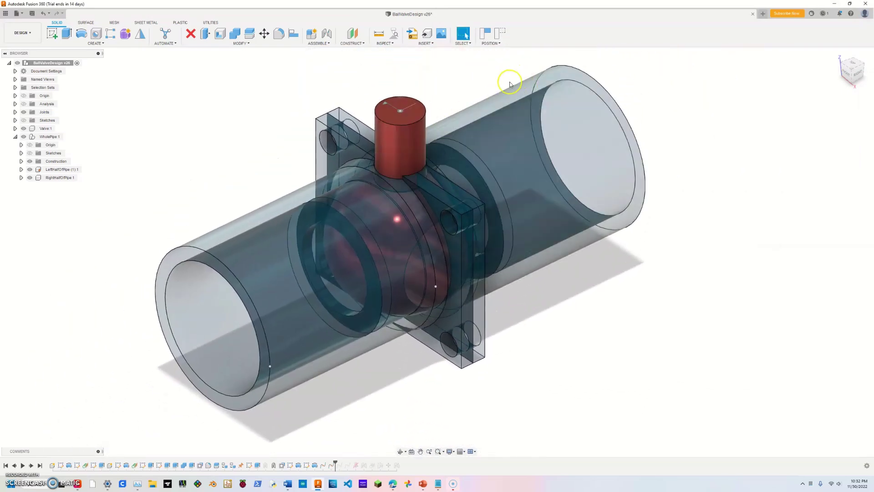
Hide and show the left and right pipe halves in turn to identify each one in the assembly
click(473, 229)
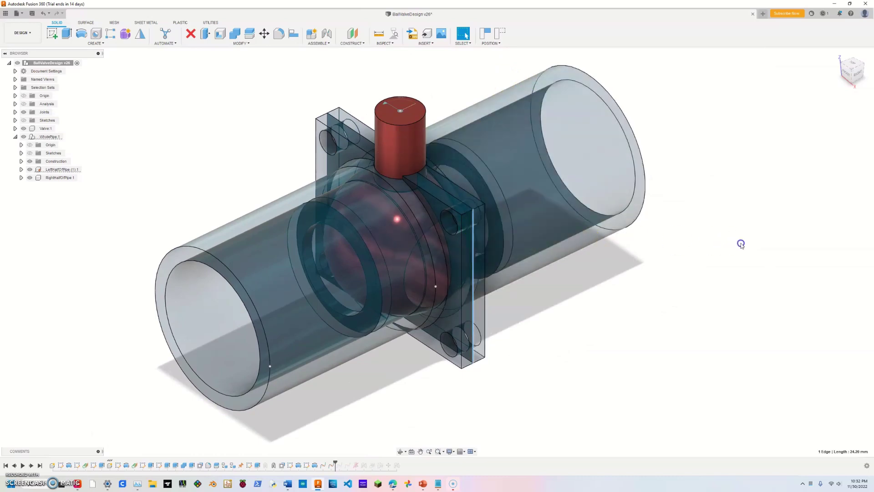
mouse_move(230, 212)
shift+middle_down()
mouse_move(273, 185)
mouse_move(254, 201)
mouse_move(235, 196)
mouse_move(230, 206)
shift+middle_up()
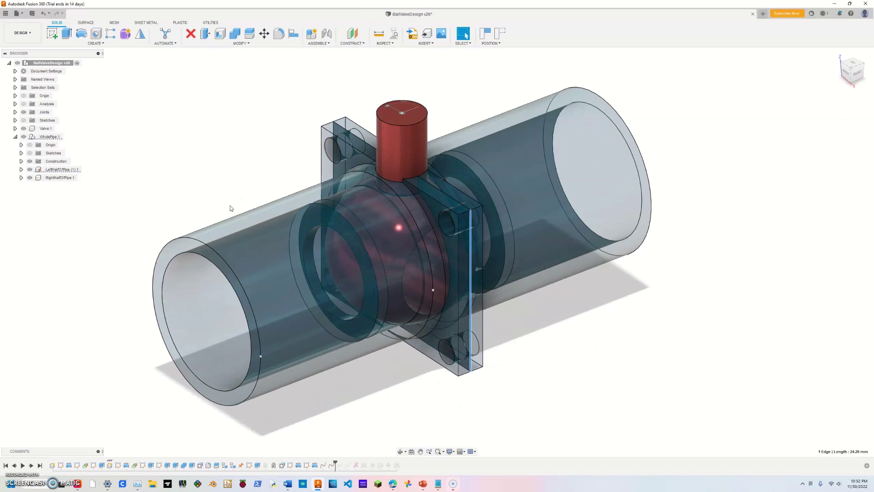
click(29, 169)
click(30, 169)
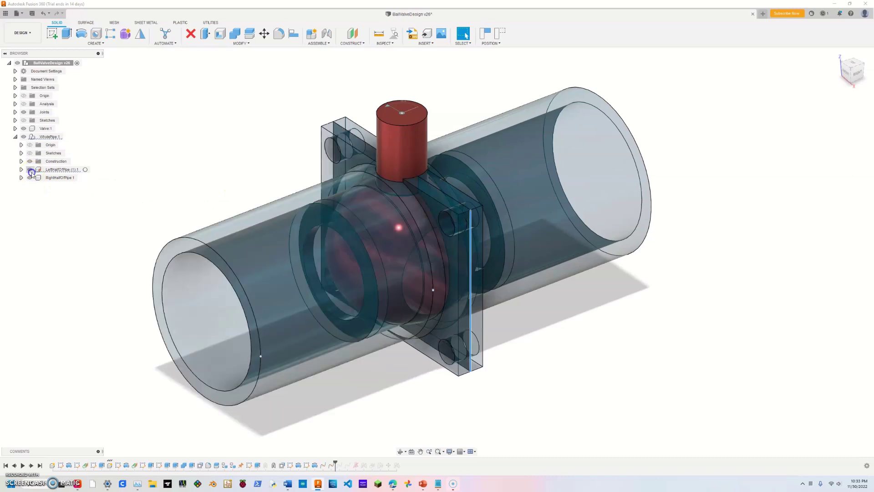
click(30, 178)
click(30, 178)
Suppress the joint in the timeline, roll the history to its end, and view the separated parts
right_click(273, 465)
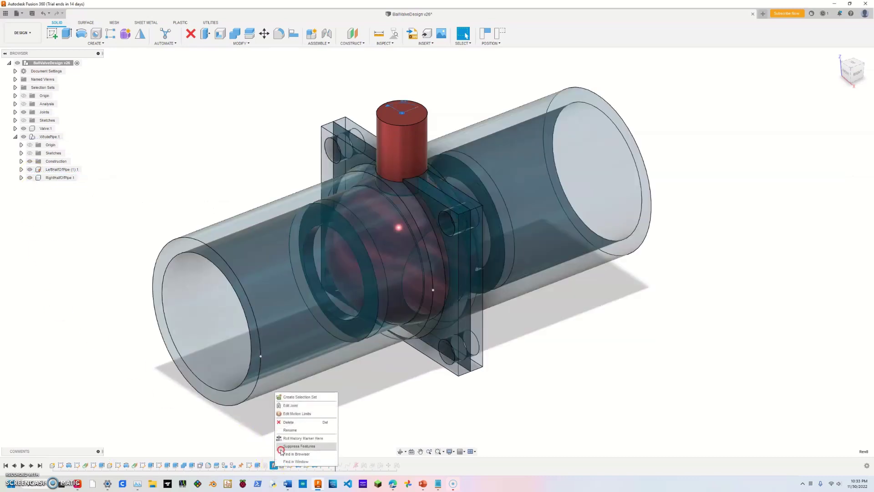
click(281, 446)
click(40, 465)
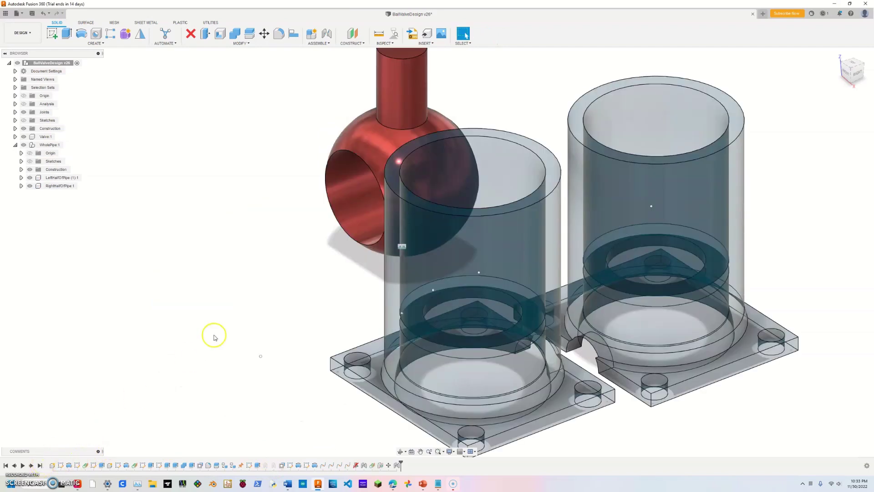
shift+middle_drag(239, 270, 244, 223)
shift+middle_drag(297, 291, 301, 267)
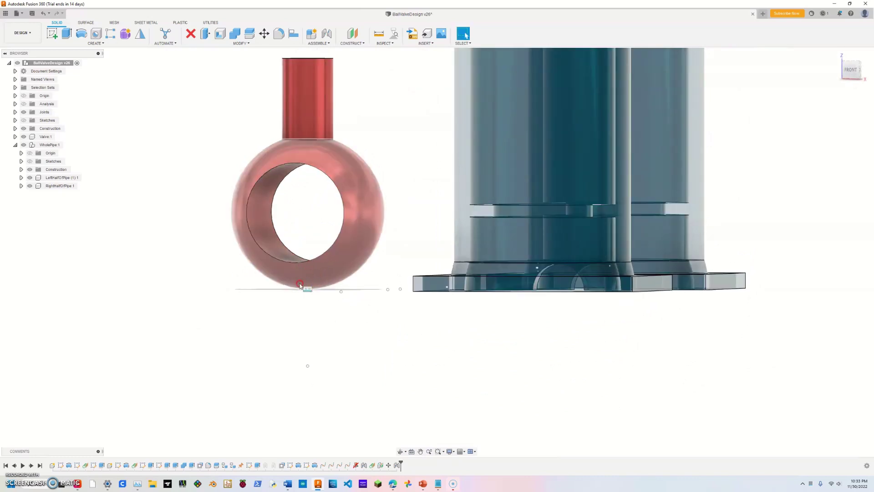
shift+middle_drag(402, 185, 389, 312)
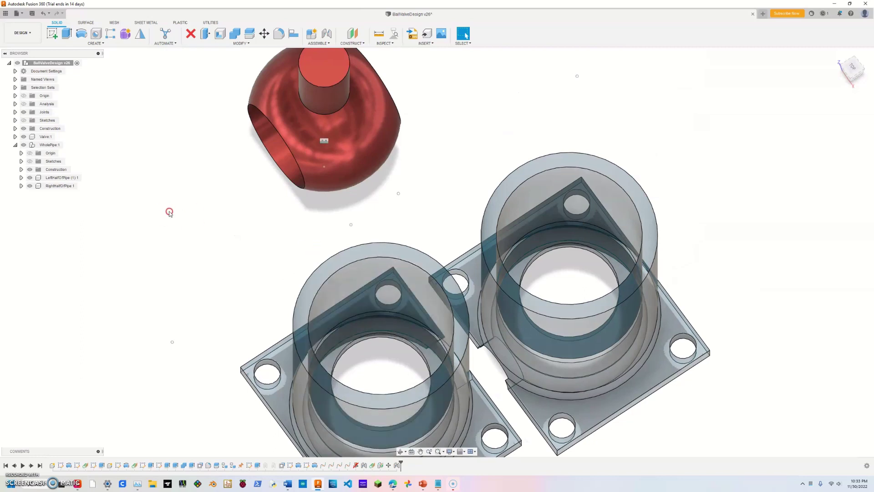
Roll the history marker back to the second construction point near the timeline's end and view the assembled valve
right_click(331, 465)
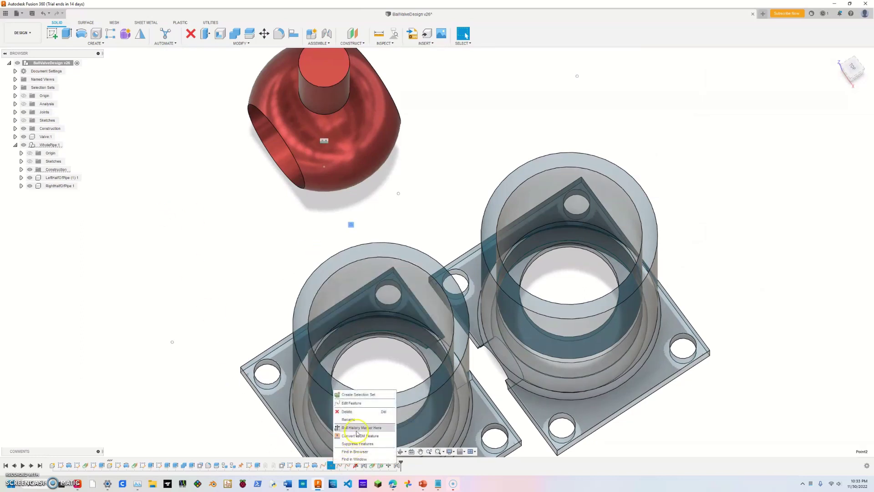
click(357, 427)
shift+middle_drag(284, 300, 238, 207)
key(Escape)
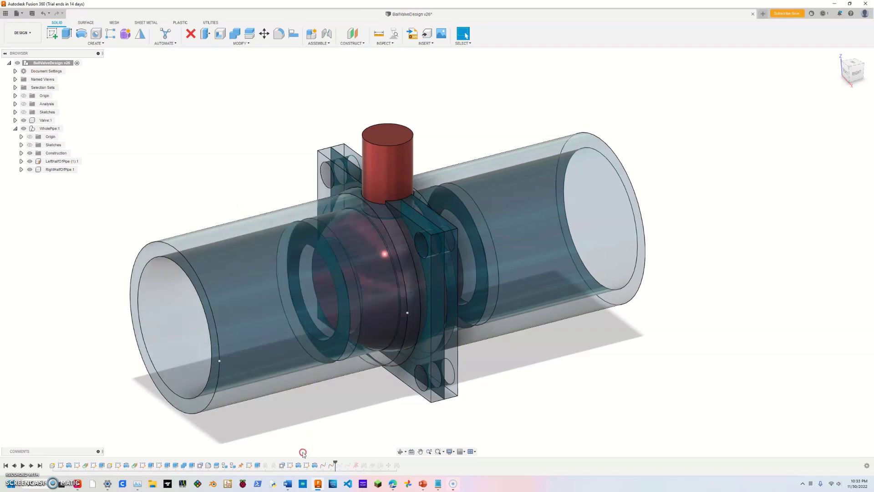
Roll the history to its end and turn on the sketches of the top-level design and the WholePipe component
click(90, 465)
click(6, 466)
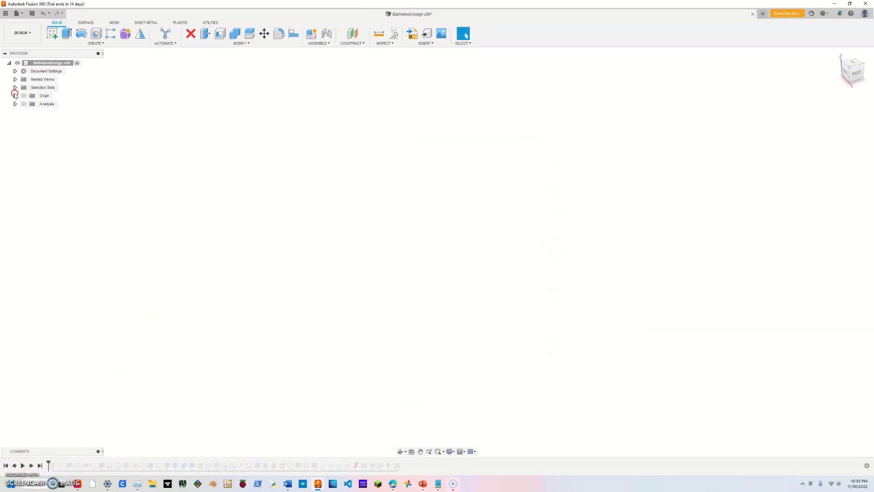
click(39, 465)
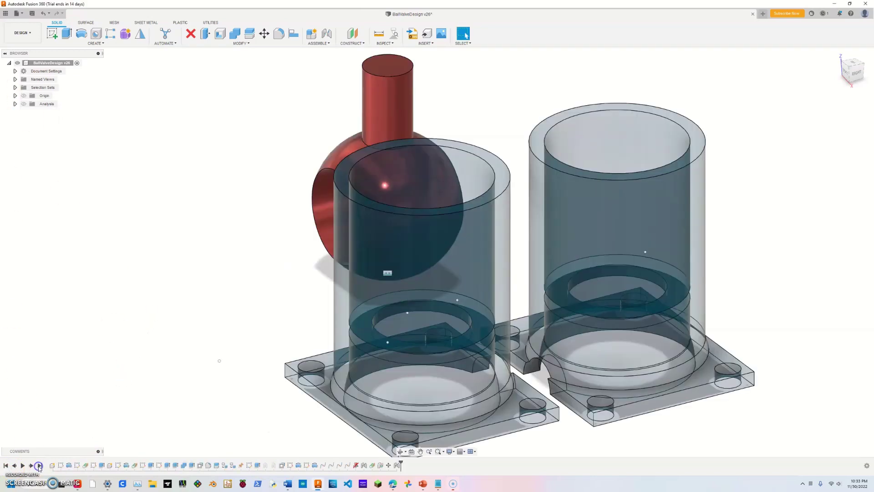
click(29, 169)
click(30, 161)
click(24, 120)
Roll the history back to its start and step forward through the features up to the first construction point after the pipe's inner rings
click(6, 465)
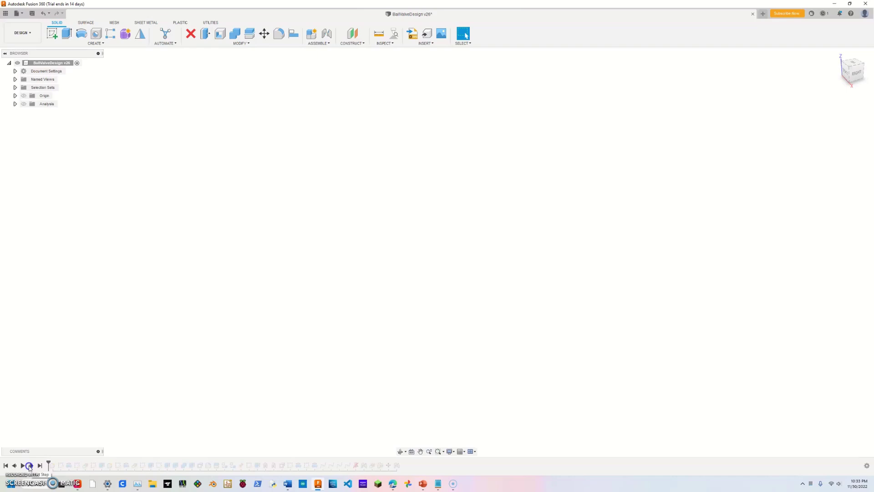
click(29, 465)
click(29, 466)
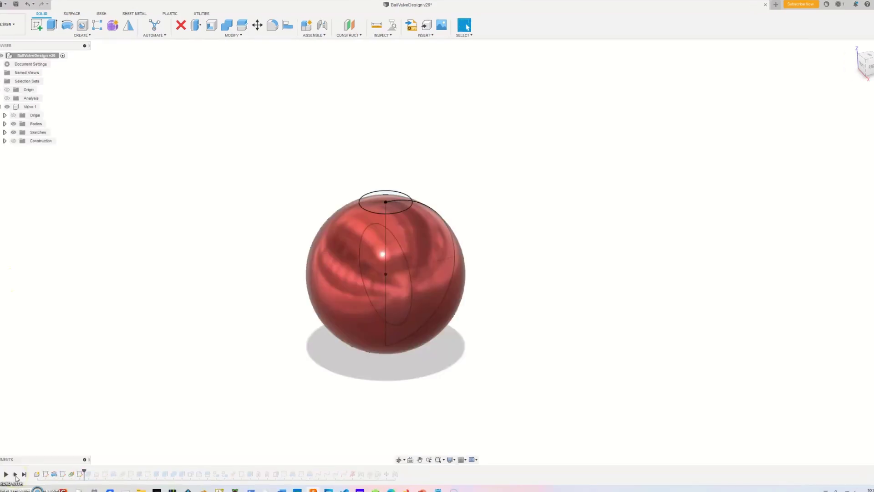
click(30, 465)
click(30, 466)
click(30, 466)
click(16, 476)
click(16, 475)
click(15, 475)
click(16, 475)
click(15, 475)
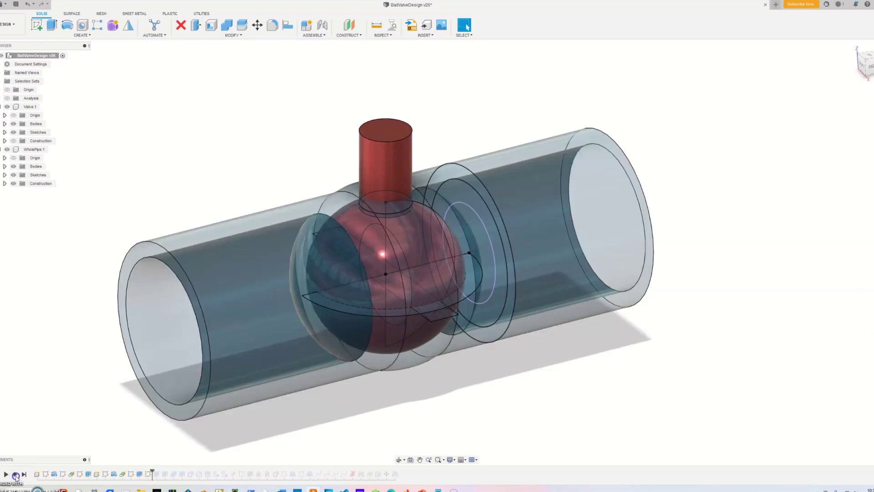
click(16, 476)
click(16, 475)
click(15, 475)
click(15, 475)
click(16, 475)
click(15, 475)
click(15, 475)
click(16, 475)
click(16, 475)
click(16, 475)
click(15, 476)
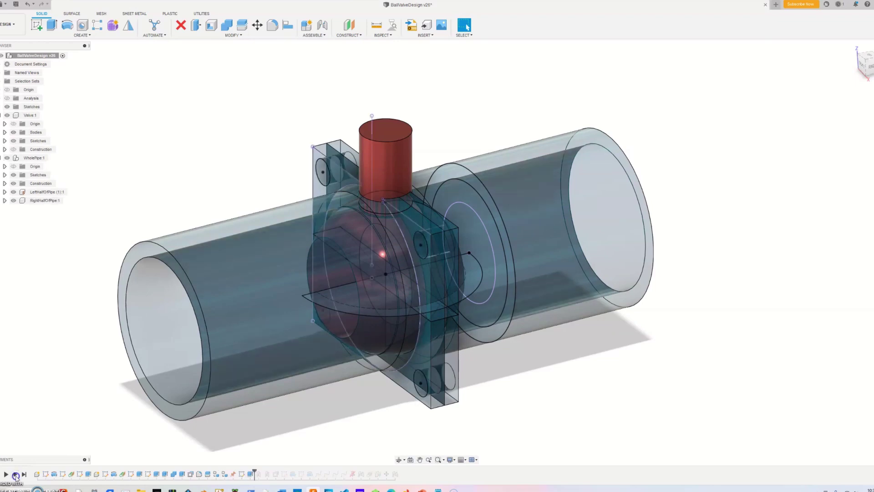
click(16, 475)
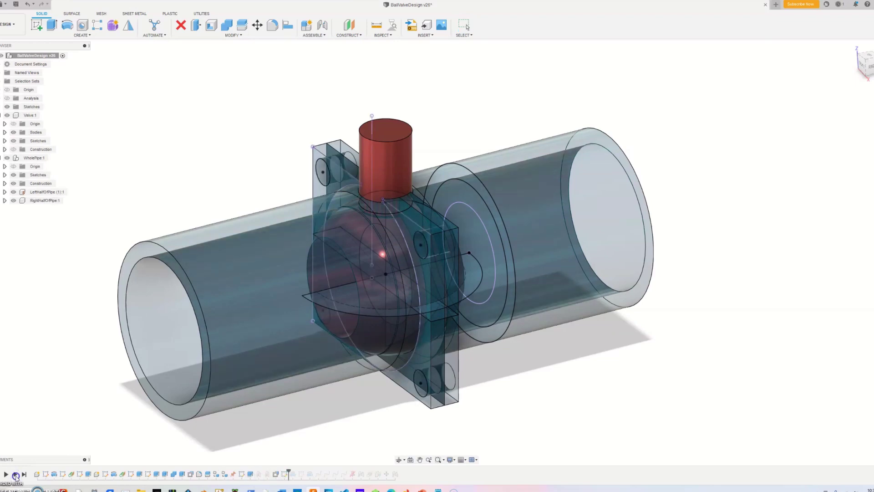
click(16, 475)
click(16, 476)
click(15, 475)
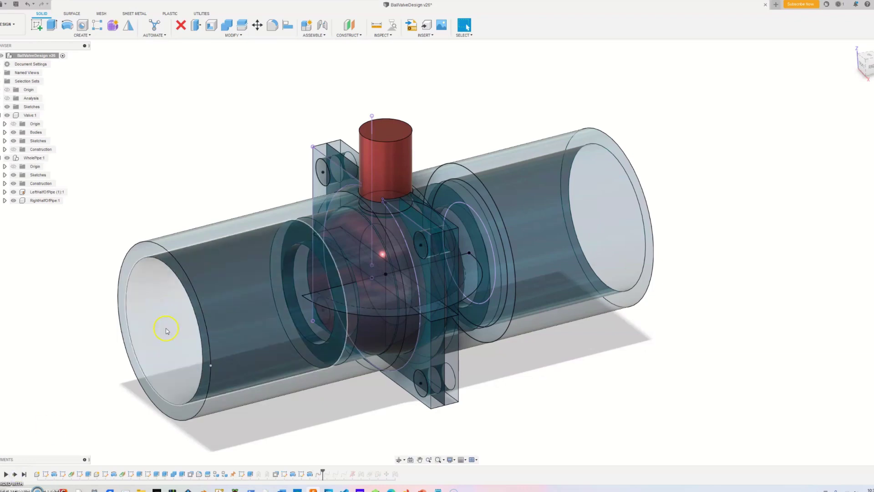